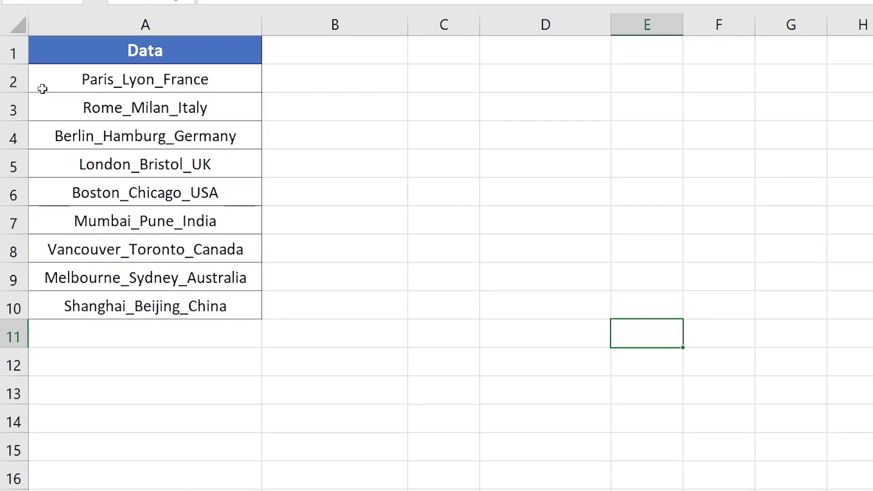
Step: Enter =SUBSTITUTE(A2,"_","#",2) in B2 so it shows Paris_Lyon#France
{"action": "left_click_drag", "start_coordinate": [29, 169], "coordinate": [100, 303]}
{"action": "left_click_drag", "start_coordinate": [145, 269], "coordinate": [169, 300]}
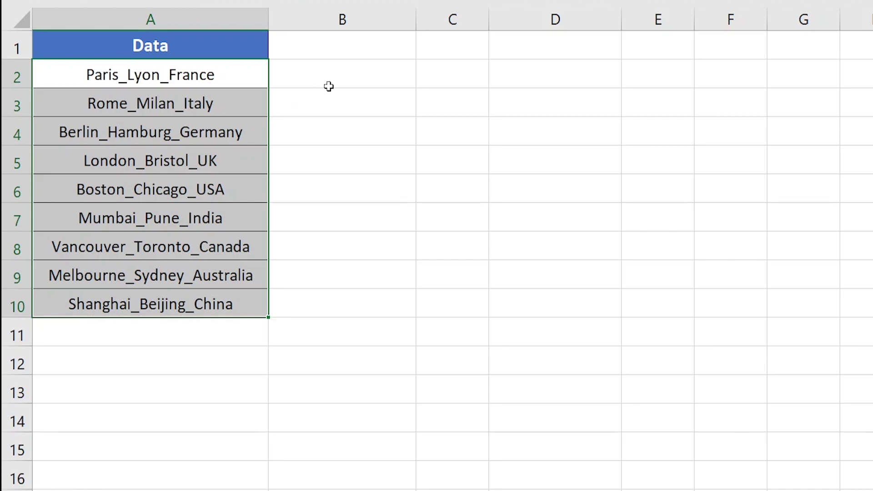
{"action": "left_click", "coordinate": [353, 72]}
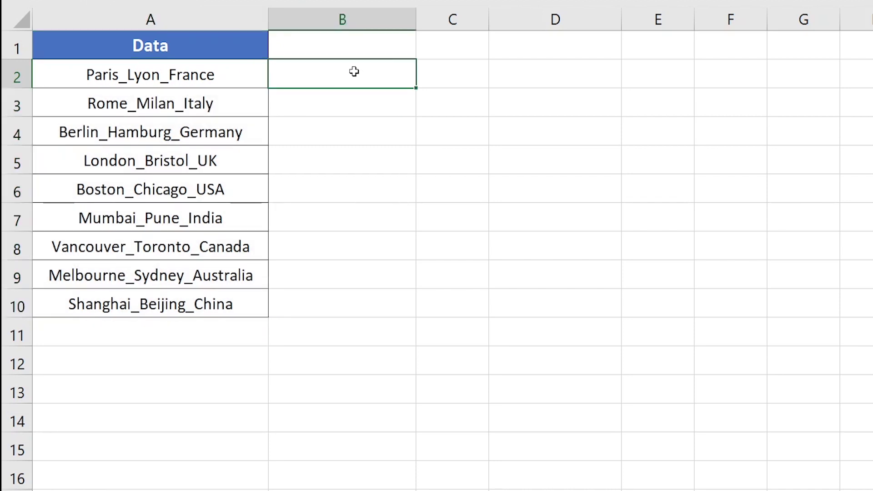
{"action": "double_click", "coordinate": [354, 71]}
{"action": "type", "text": "=sub"}
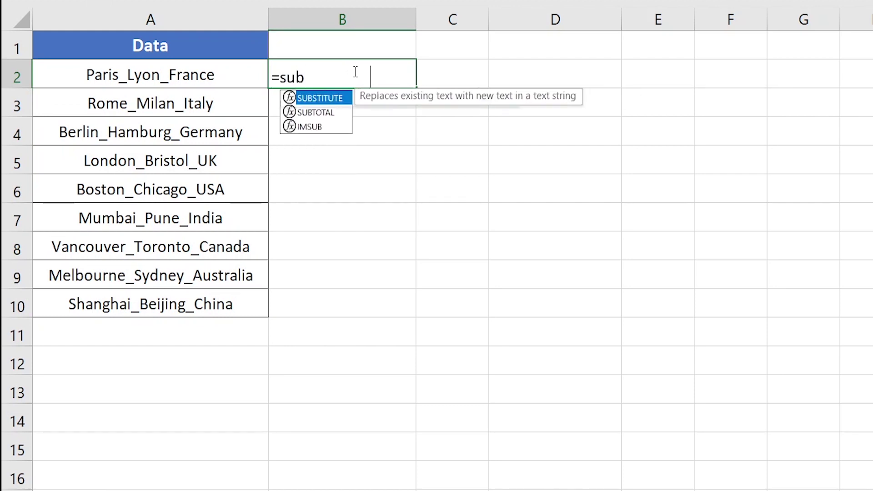
{"action": "key", "text": "Tab"}
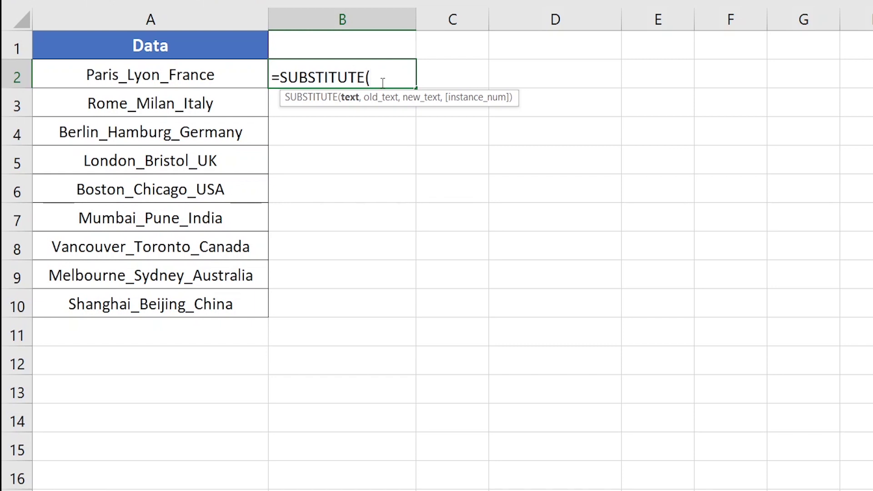
{"action": "left_click", "coordinate": [206, 78]}
{"action": "type", "text": ","}
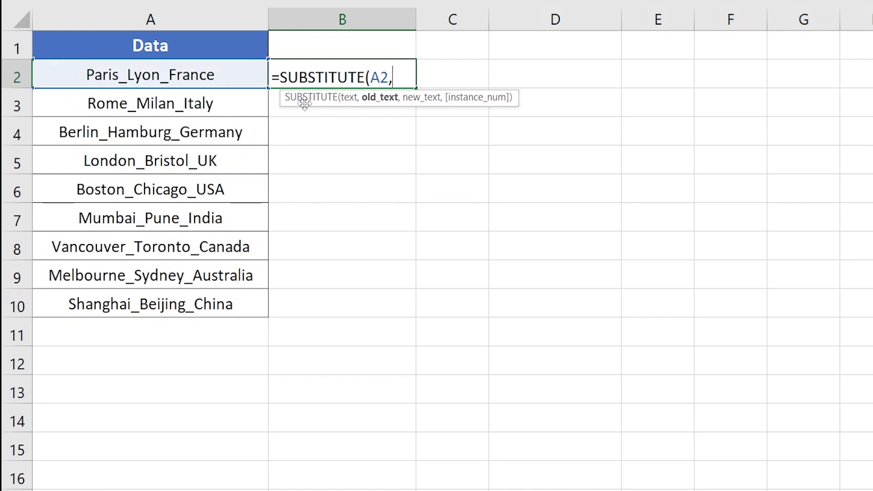
{"action": "type", "text": "\"_\","}
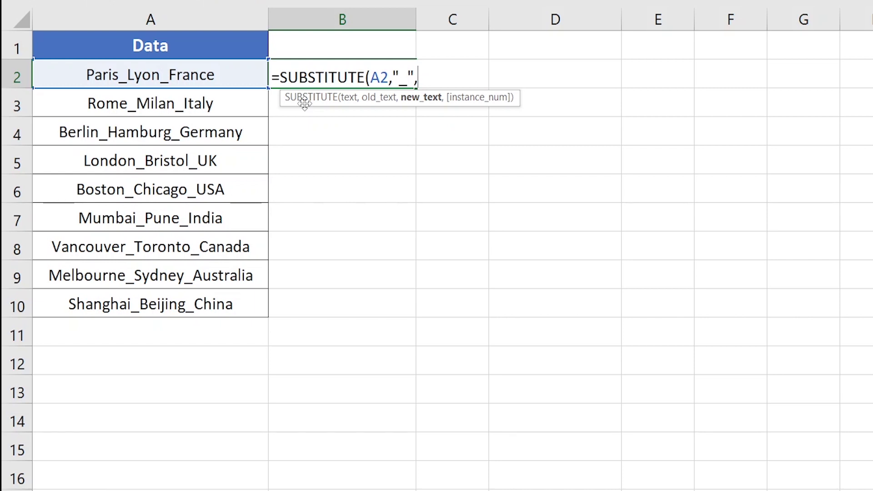
{"action": "type", "text": "\"#"}
{"action": "type", "text": "\","}
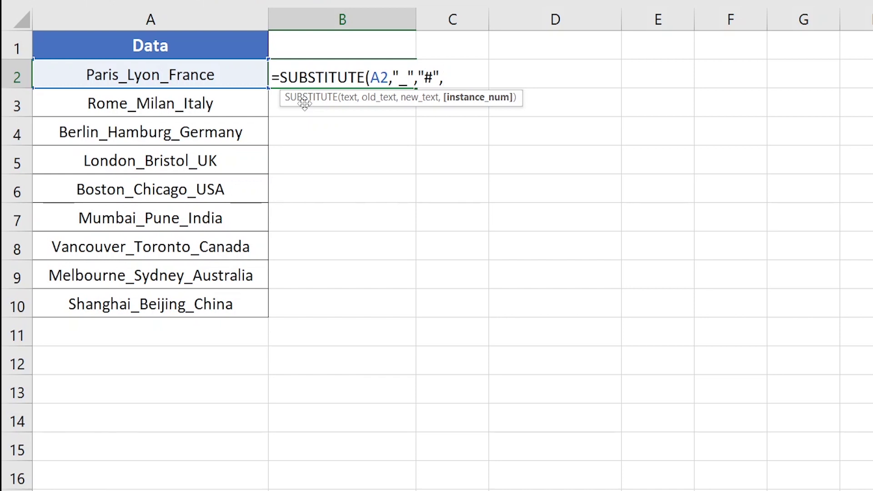
{"action": "type", "text": "2"}
{"action": "key", "text": "Return"}
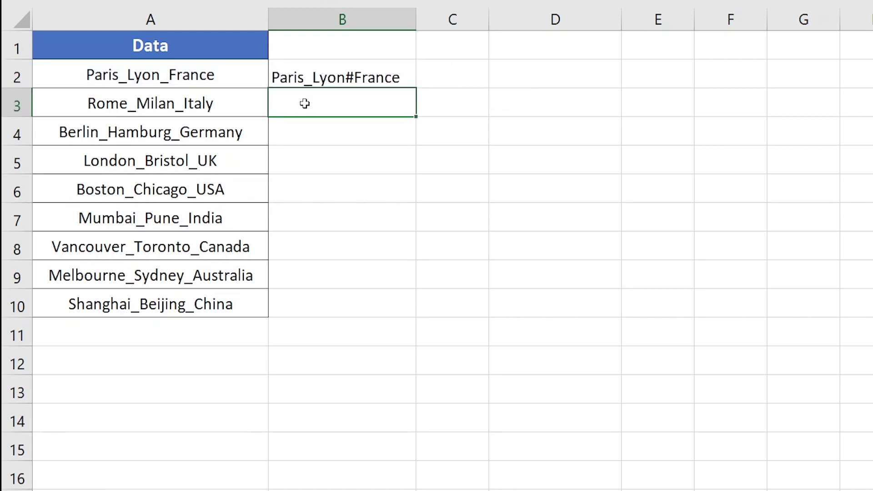
{"action": "left_click", "coordinate": [409, 69]}
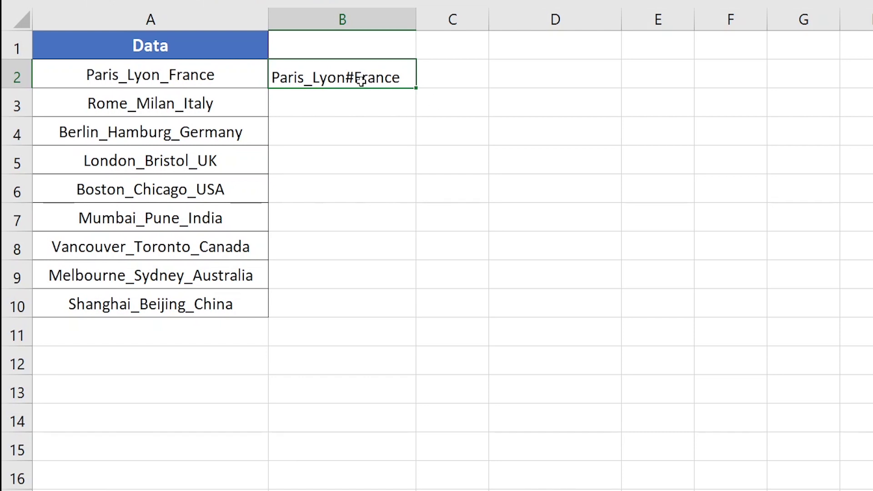
Step: Enter =FIND("#",B2) in C2 so it returns 11
{"action": "double_click", "coordinate": [464, 80]}
{"action": "type", "text": "="}
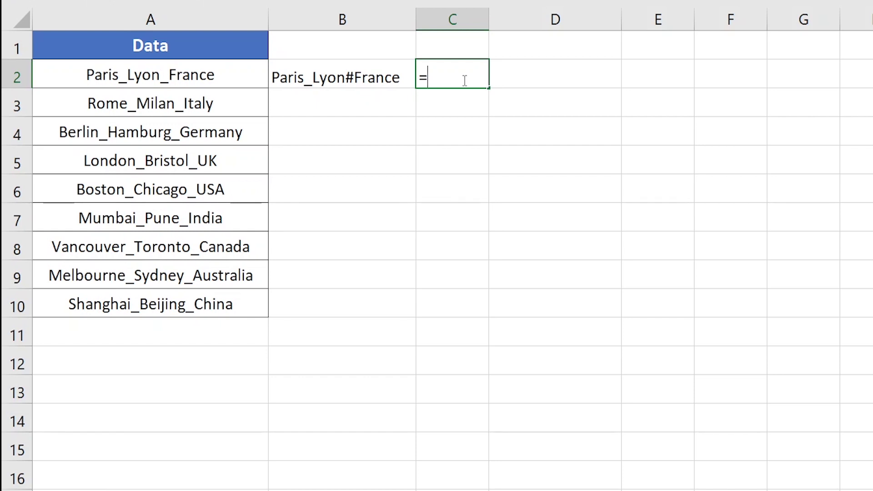
{"action": "type", "text": "Find"}
{"action": "key", "text": "Tab"}
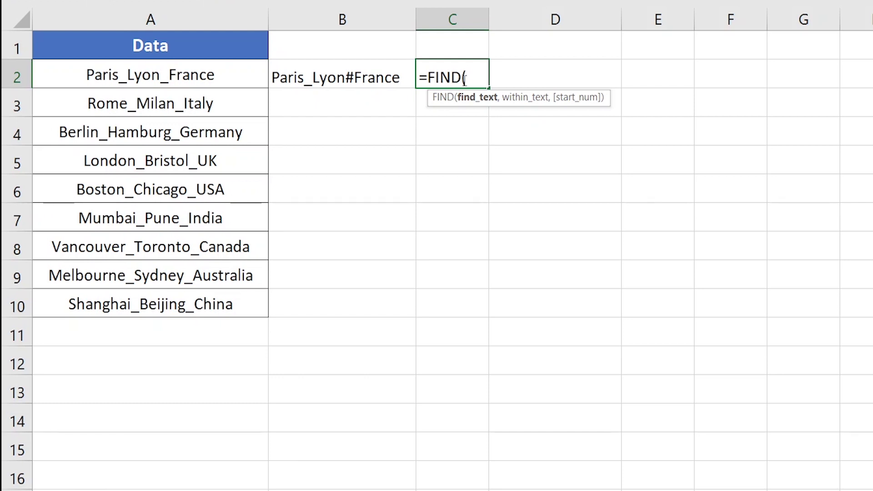
{"action": "type", "text": "\"#\","}
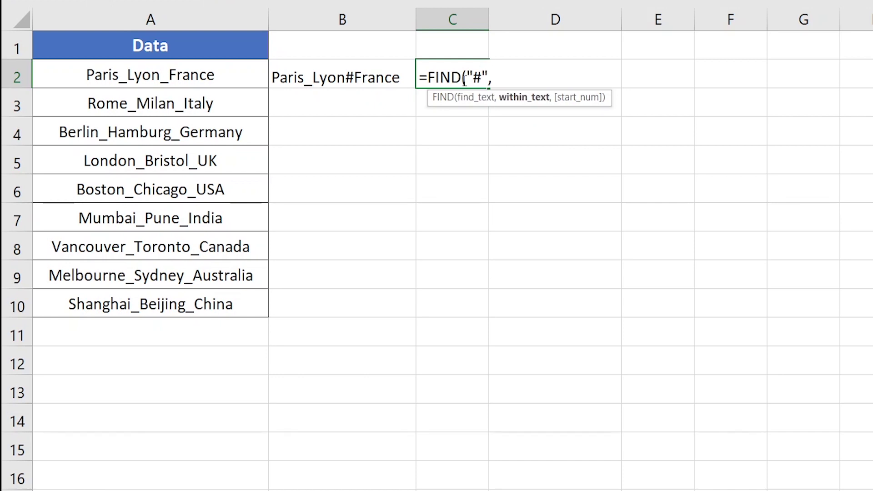
{"action": "left_click", "coordinate": [350, 77]}
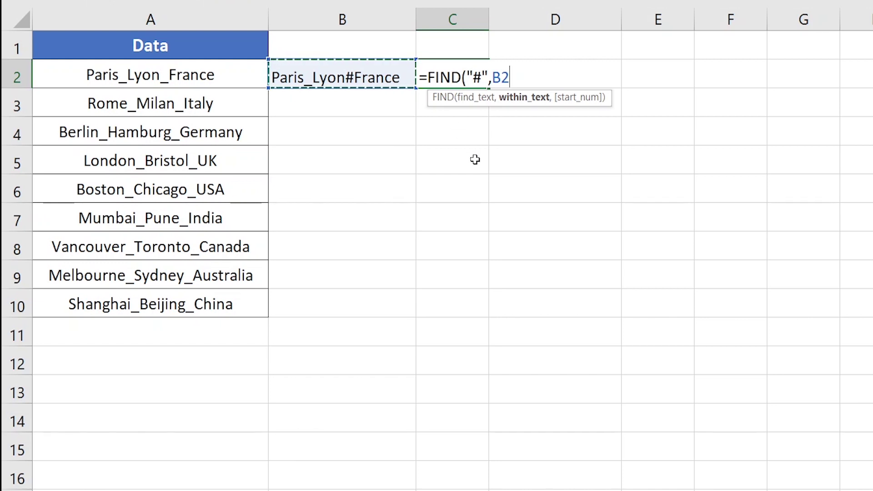
{"action": "key", "text": "Return"}
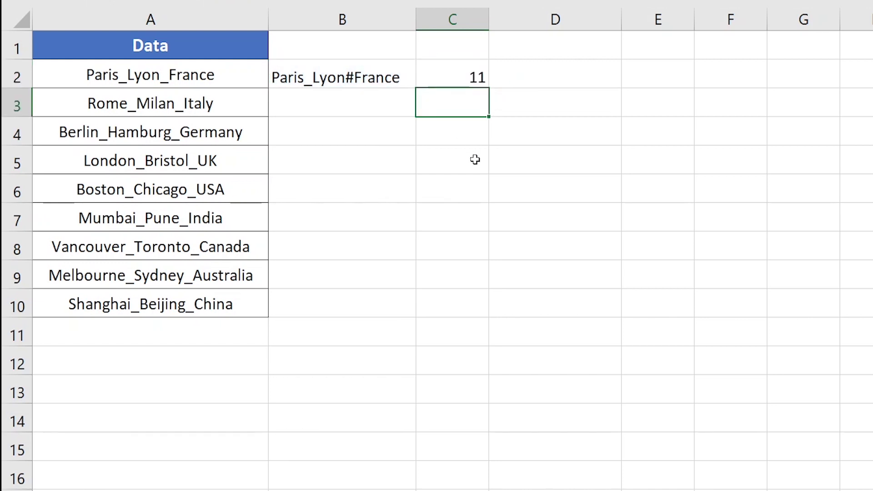
{"action": "left_click", "coordinate": [445, 73]}
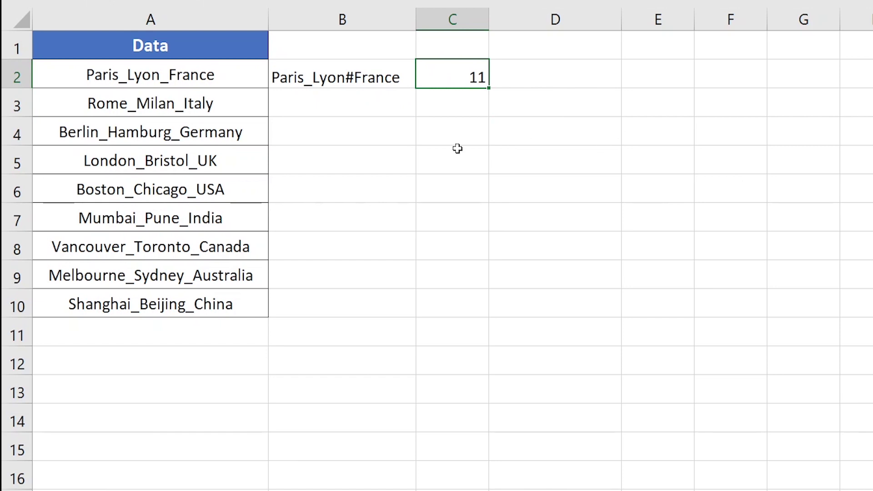
{"action": "left_click", "coordinate": [362, 71]}
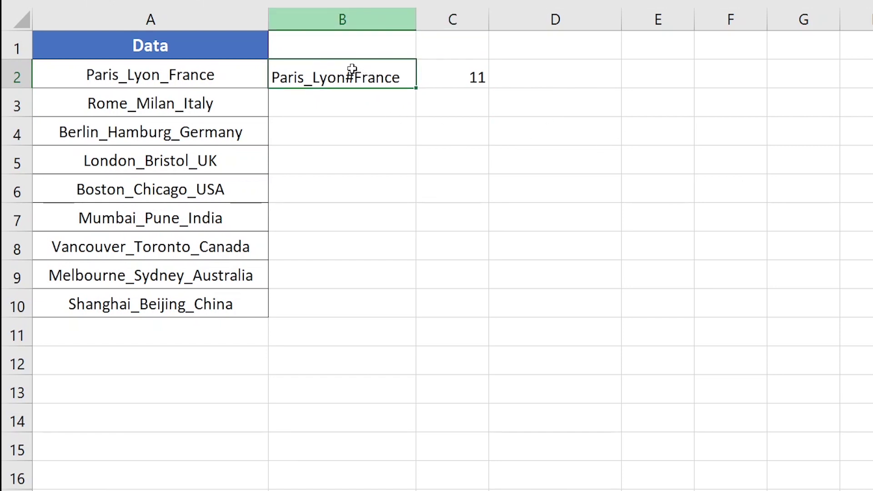
Step: Enter =LEFT(A2,C2) in D2, using A2's text and C2's position
{"action": "double_click", "coordinate": [568, 76]}
{"action": "type", "text": "=left"}
{"action": "key", "text": "Tab"}
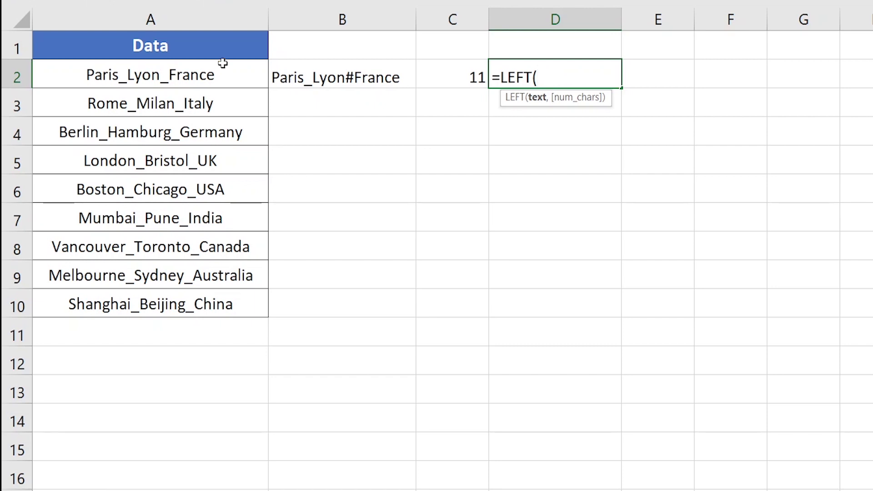
{"action": "left_click", "coordinate": [159, 74]}
{"action": "type", "text": ","}
{"action": "left_click", "coordinate": [459, 79]}
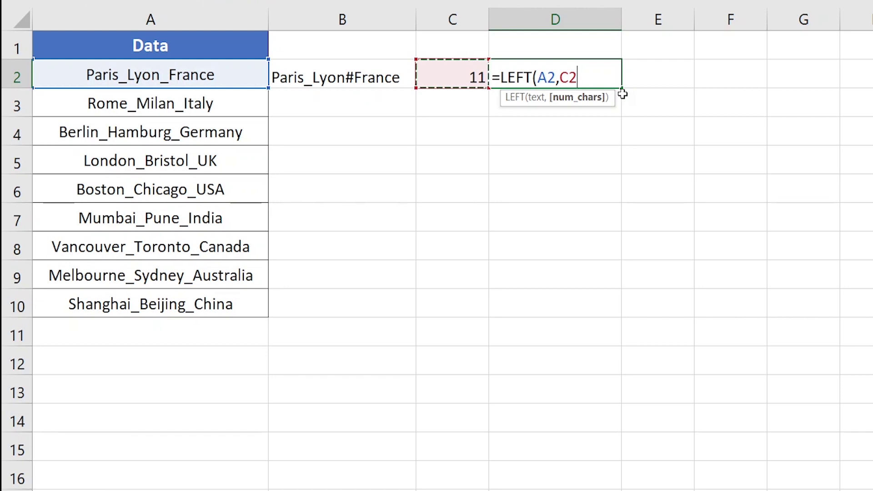
{"action": "key", "text": "Return"}
{"action": "left_click", "coordinate": [608, 72]}
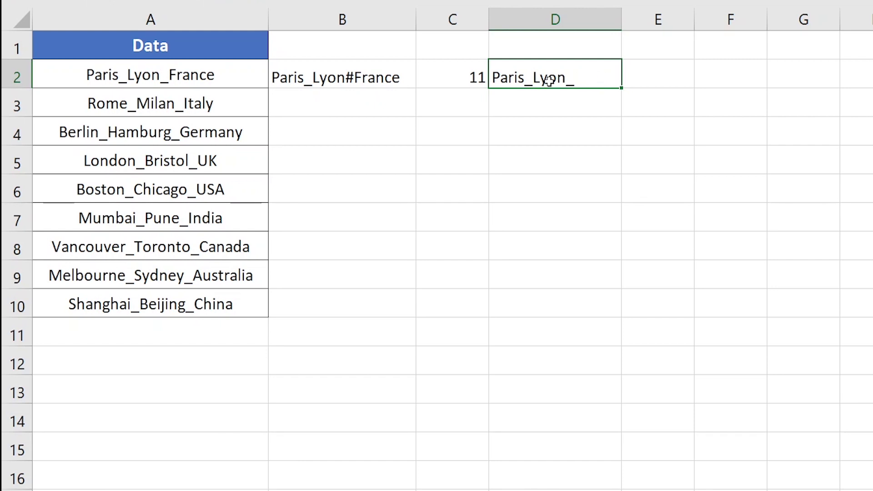
Step: Change D2's formula to =LEFT(A2,C2-1) so it returns Paris_Lyon, then select B2:D2
{"action": "double_click", "coordinate": [599, 74]}
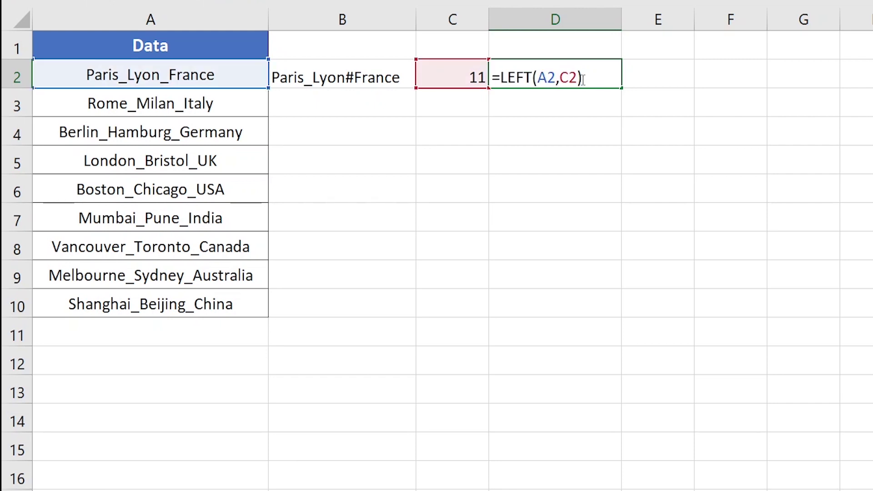
{"action": "left_click", "coordinate": [578, 76]}
{"action": "type", "text": "-1"}
{"action": "key", "text": "Return"}
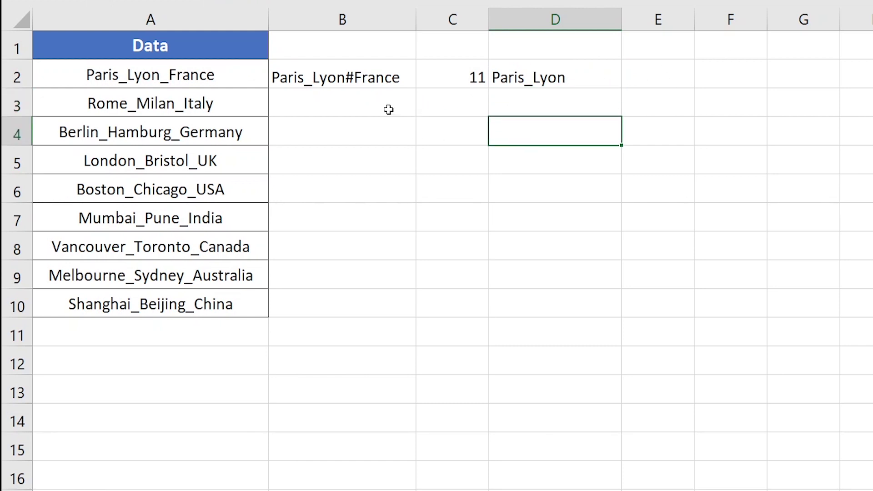
{"action": "left_click_drag", "start_coordinate": [366, 76], "coordinate": [631, 82]}
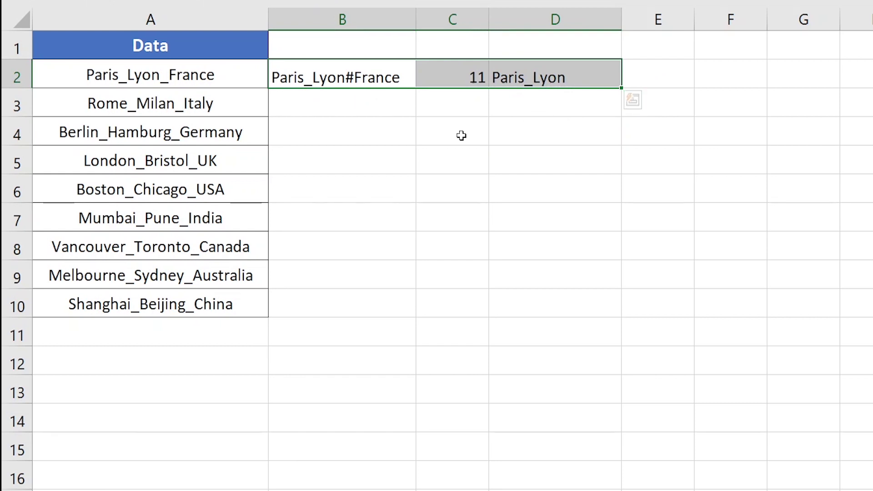
Step: Clear helper cells B2:D2 and start B2's formula as =LEFT(A2,FIND("#",..
{"action": "key", "text": "Delete"}
{"action": "double_click", "coordinate": [359, 78]}
{"action": "type", "text": "=left"}
{"action": "key", "text": "Tab"}
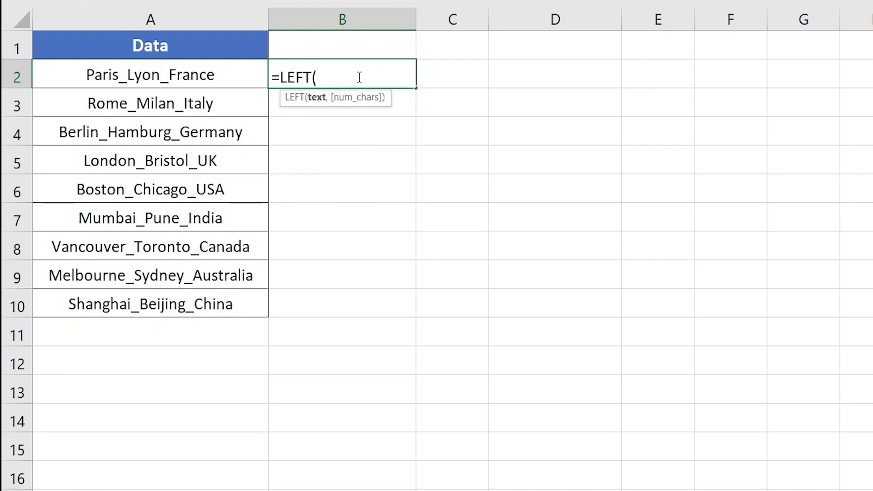
{"action": "left_click", "coordinate": [163, 68]}
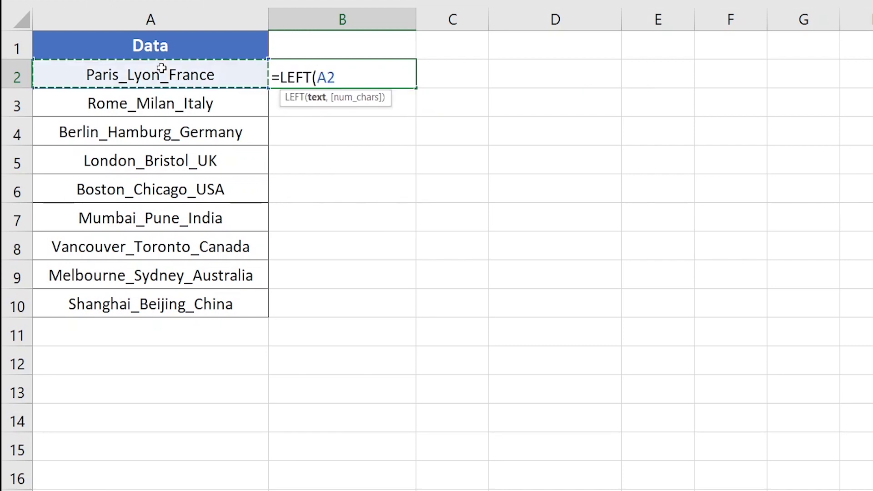
{"action": "type", "text": ","}
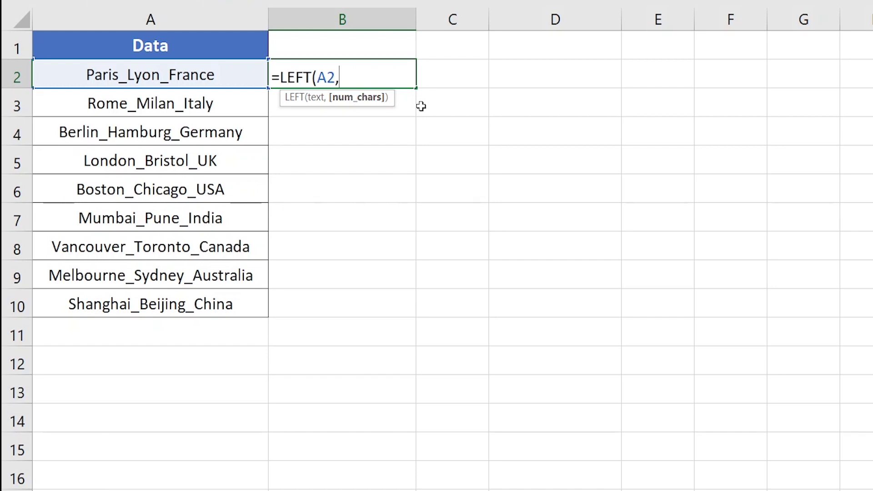
{"action": "type", "text": "FIND("}
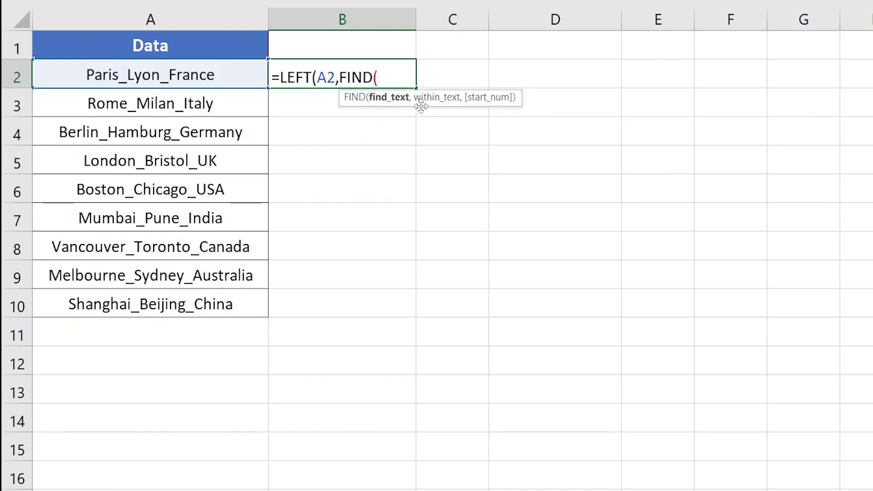
{"action": "type", "text": "\"#\",SU"}
Step: Nest SUBSTITUTE(A2,"_","#",2) inside FIND to complete B2's formula, showing Paris_Lyon_
{"action": "key", "text": "Tab"}
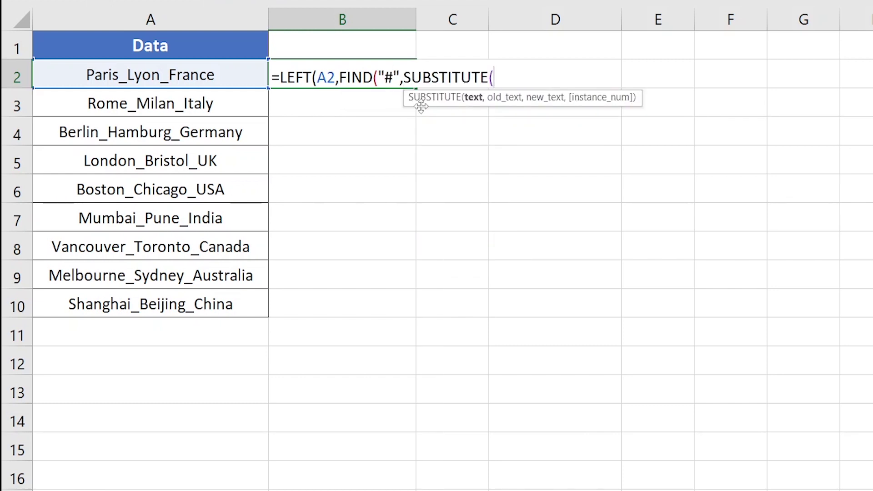
{"action": "left_click", "coordinate": [143, 78]}
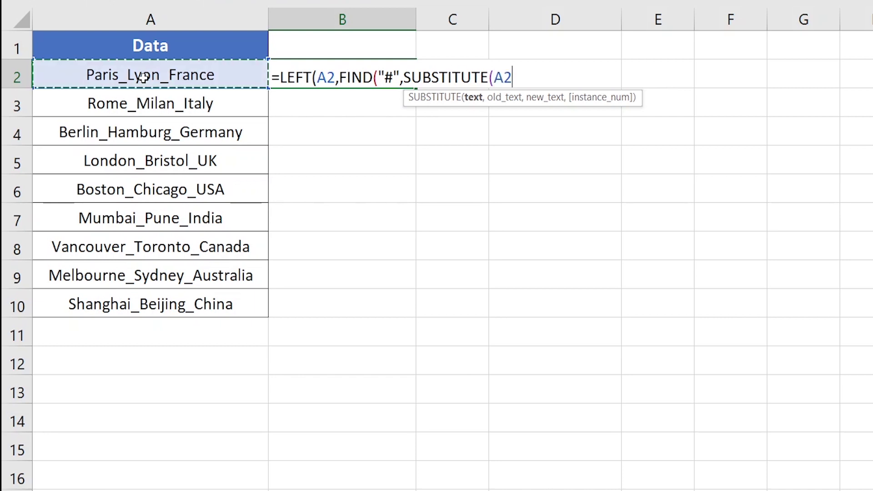
{"action": "type", "text": ","}
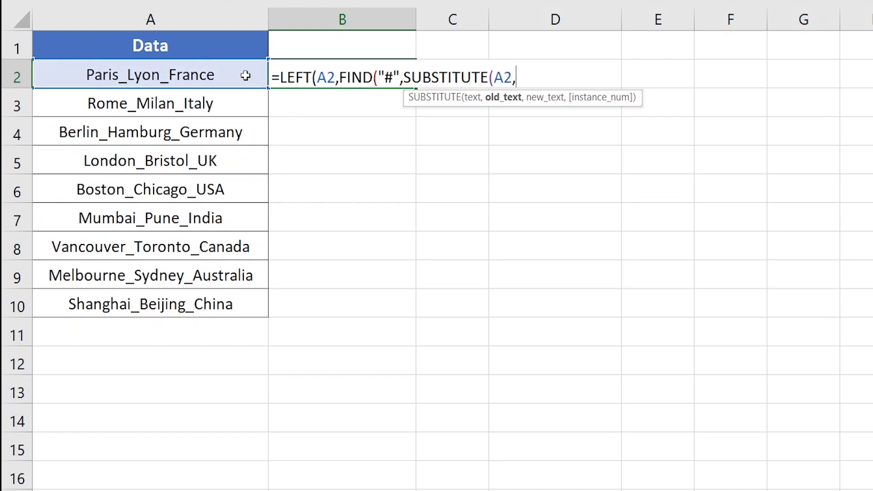
{"action": "type", "text": "\""}
{"action": "type", "text": "_"}
{"action": "type", "text": "\""}
{"action": "type", "text": "<"}
{"action": "type", "text": ",\""}
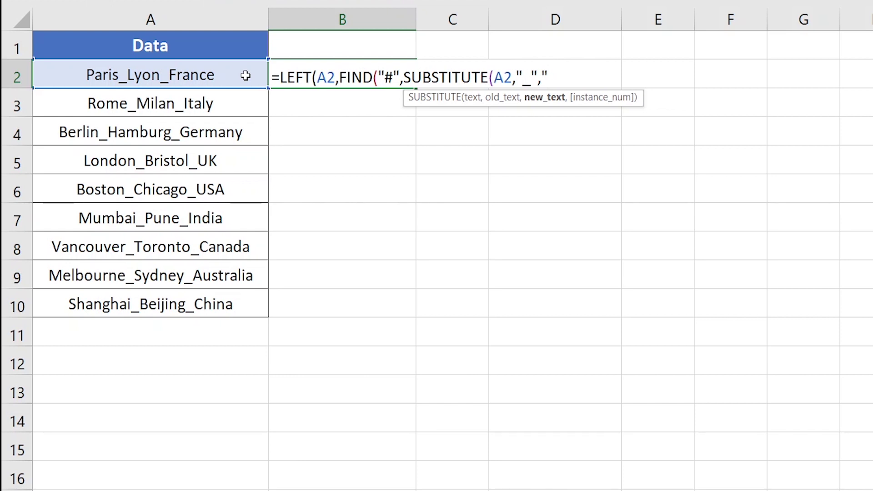
{"action": "type", "text": "#\","}
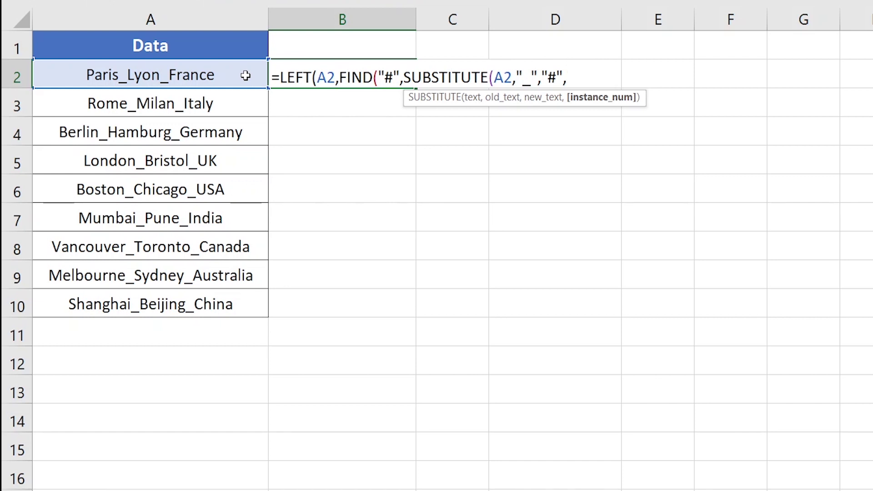
{"action": "type", "text": "2)))"}
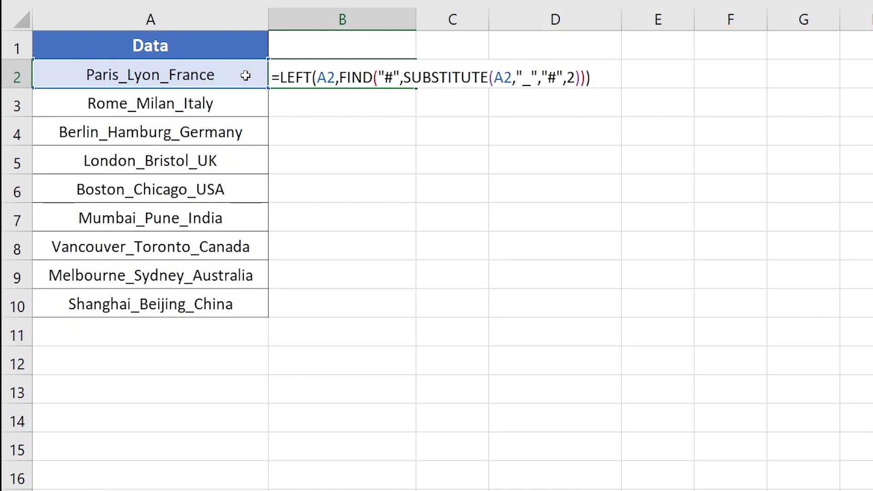
{"action": "key", "text": "Return"}
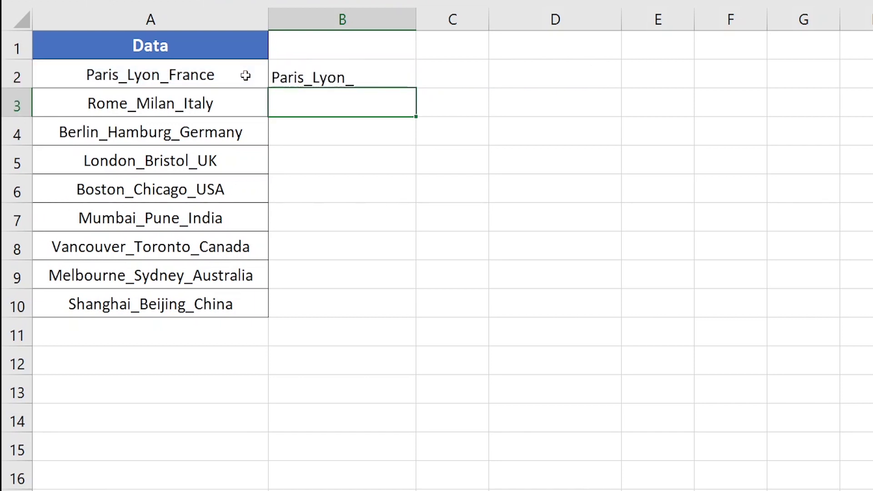
Step: Subtract 1 from the FIND position in B2's formula so it shows Paris_Lyon
{"action": "left_click", "coordinate": [379, 74]}
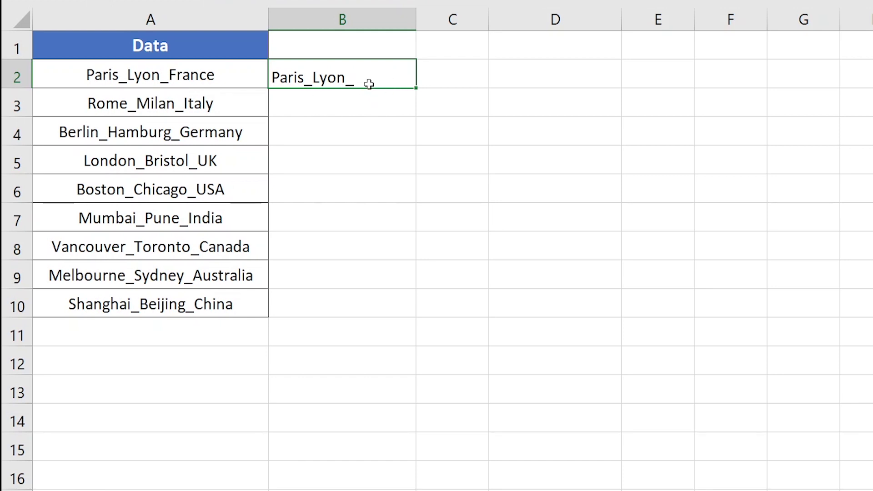
{"action": "double_click", "coordinate": [384, 76]}
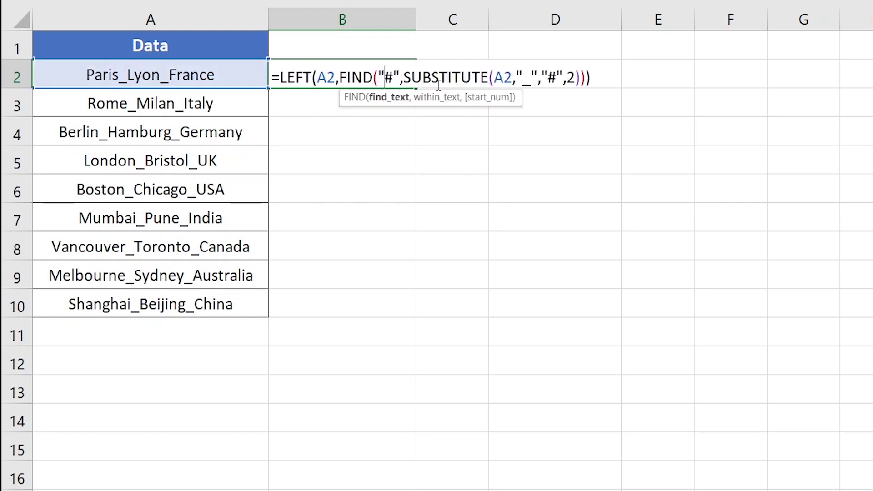
{"action": "left_click", "coordinate": [588, 78]}
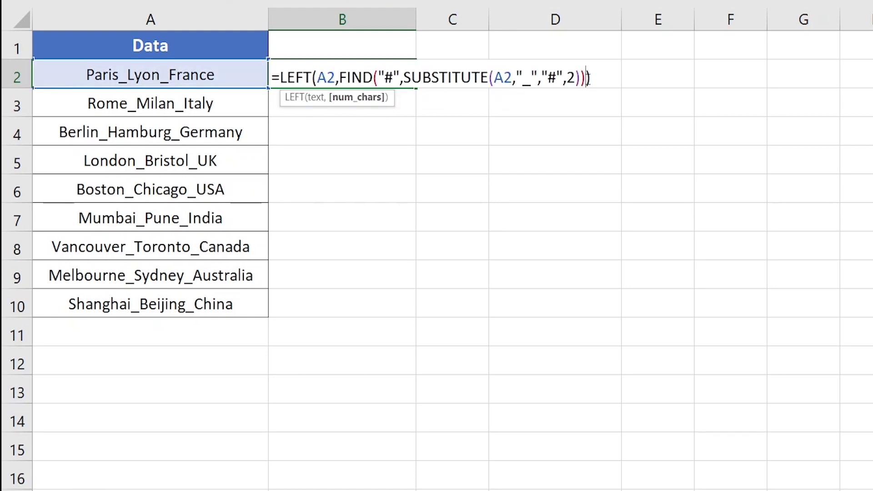
{"action": "type", "text": "-1"}
{"action": "key", "text": "Return"}
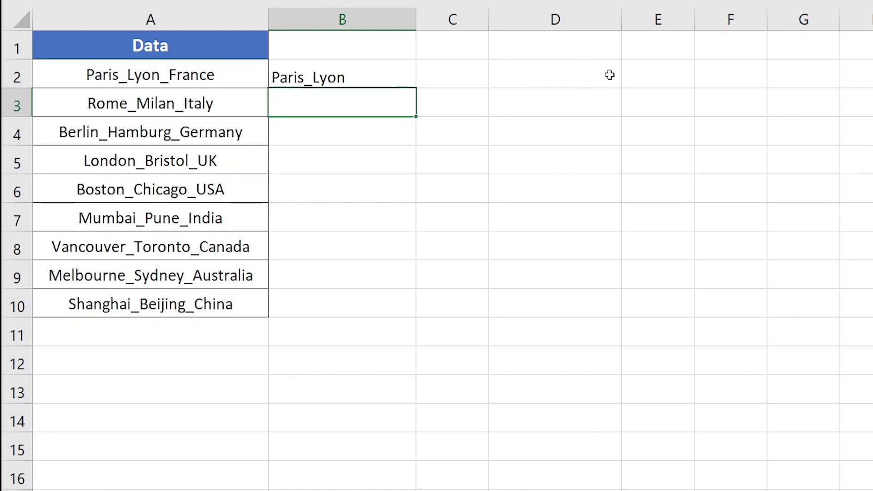
Step: Fill the B2 formula down through B10
{"action": "left_click", "coordinate": [382, 74]}
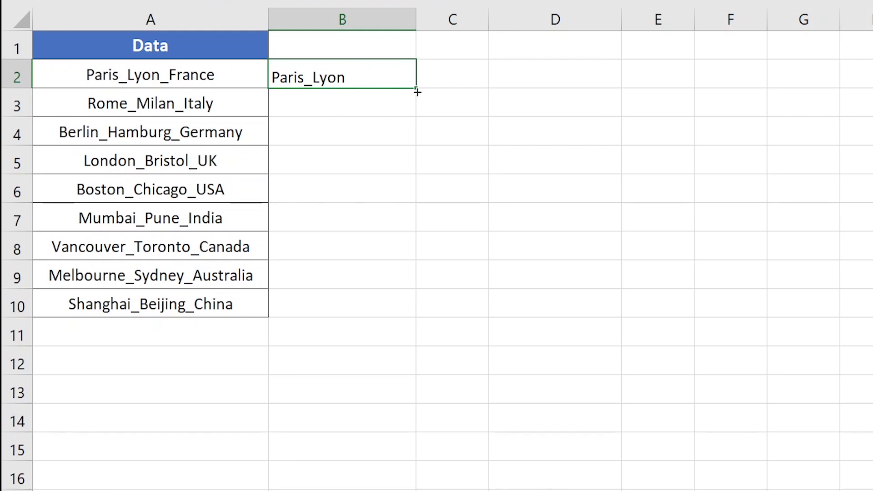
{"action": "left_click_drag", "start_coordinate": [416, 90], "coordinate": [430, 318]}
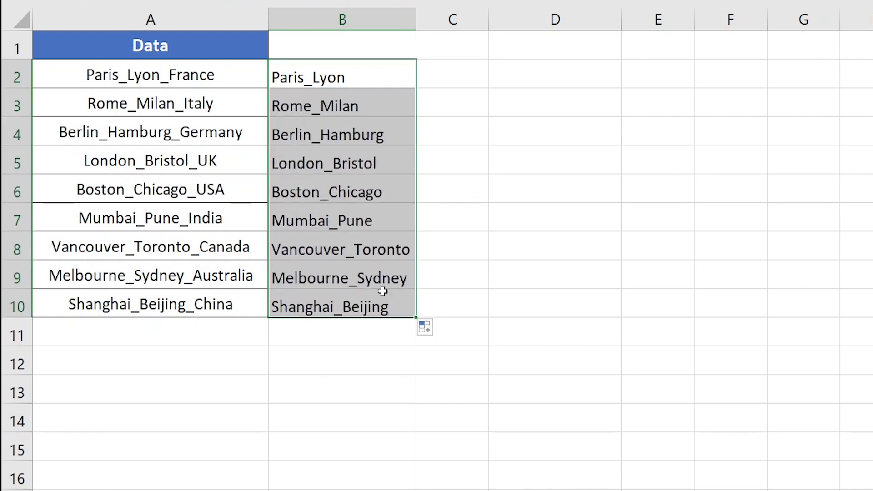